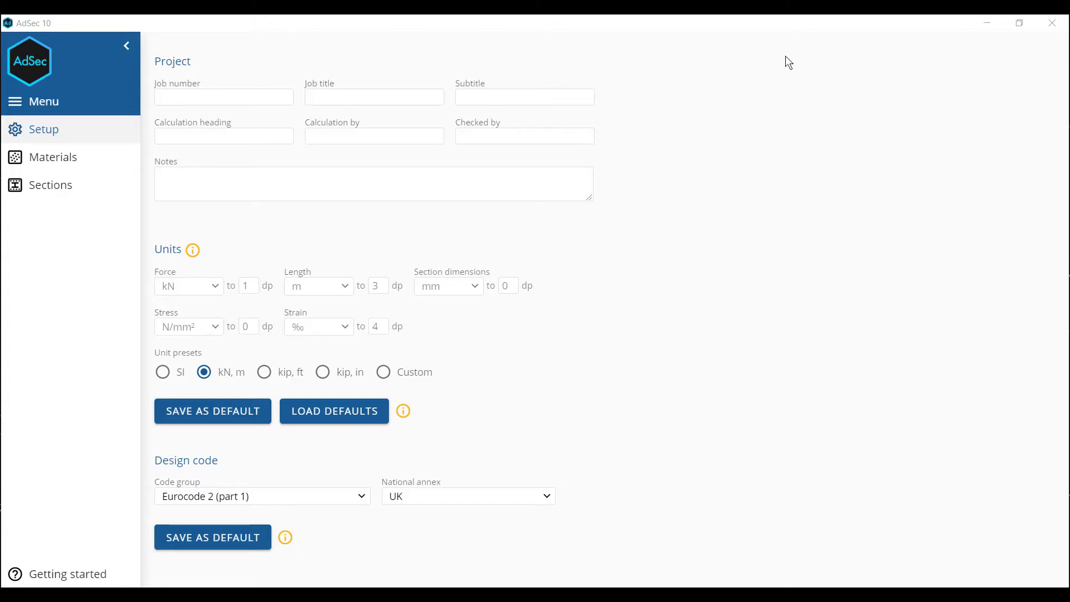
Choose Standards Australia as code group and AS3600 (2018) as design code.
{"action": "left_click", "coordinate": [362, 496]}
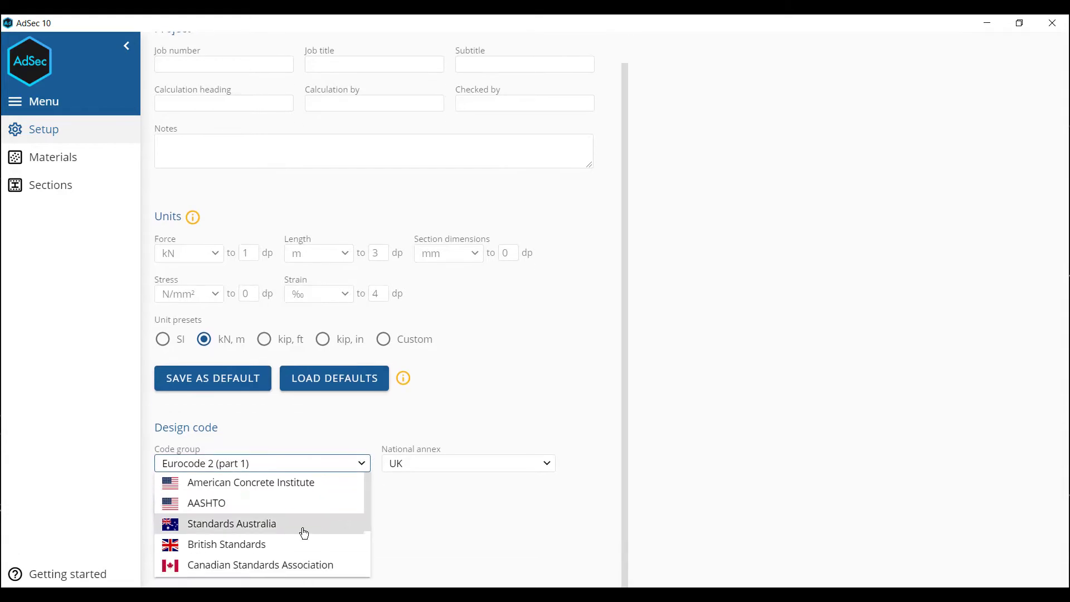
{"action": "left_click", "coordinate": [304, 534]}
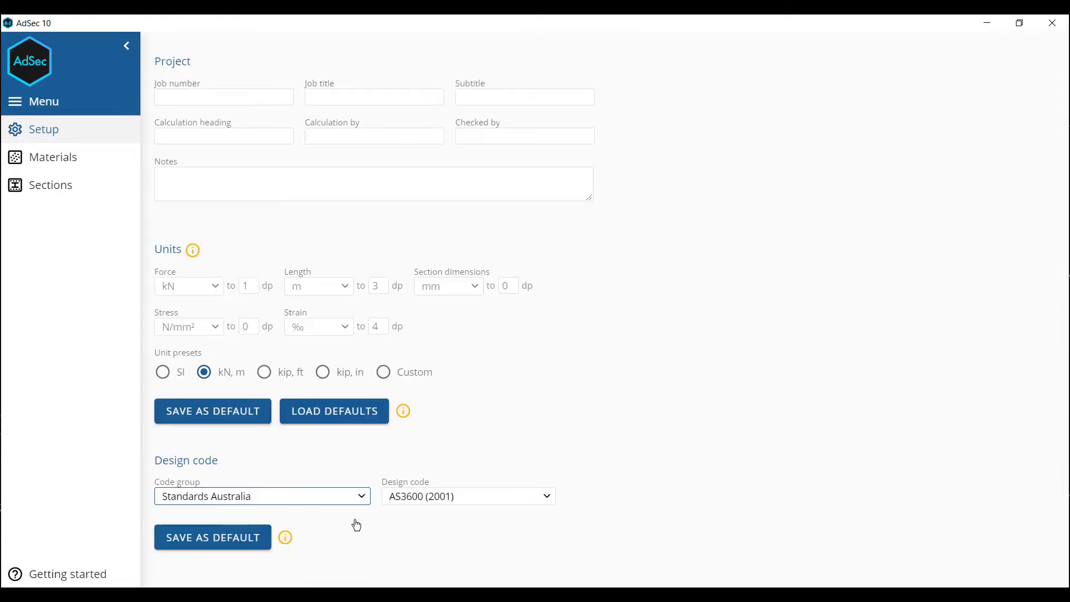
{"action": "left_click", "coordinate": [550, 501]}
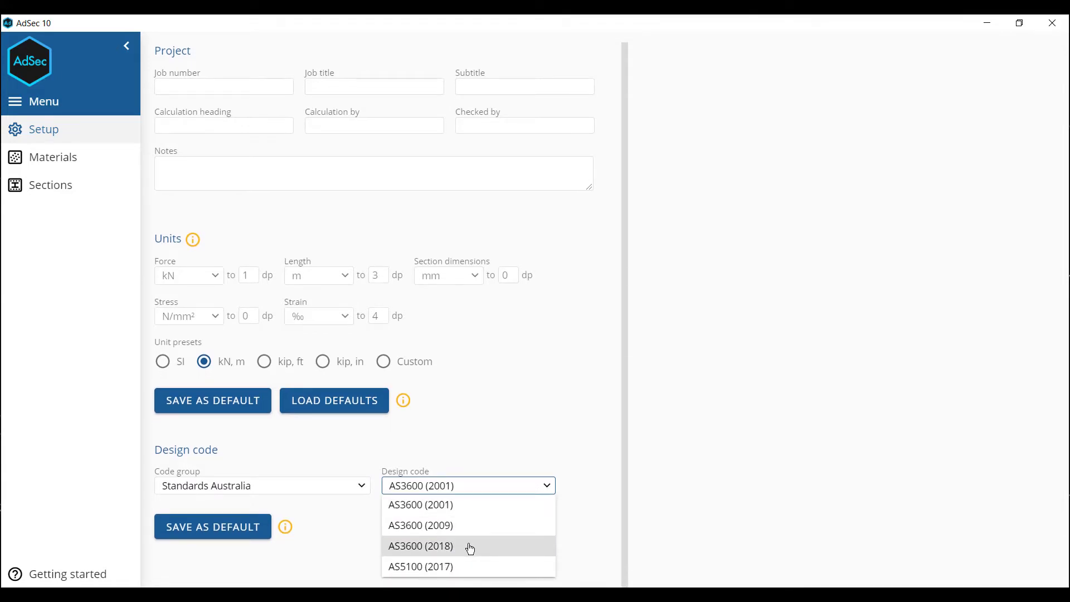
{"action": "left_click", "coordinate": [470, 547]}
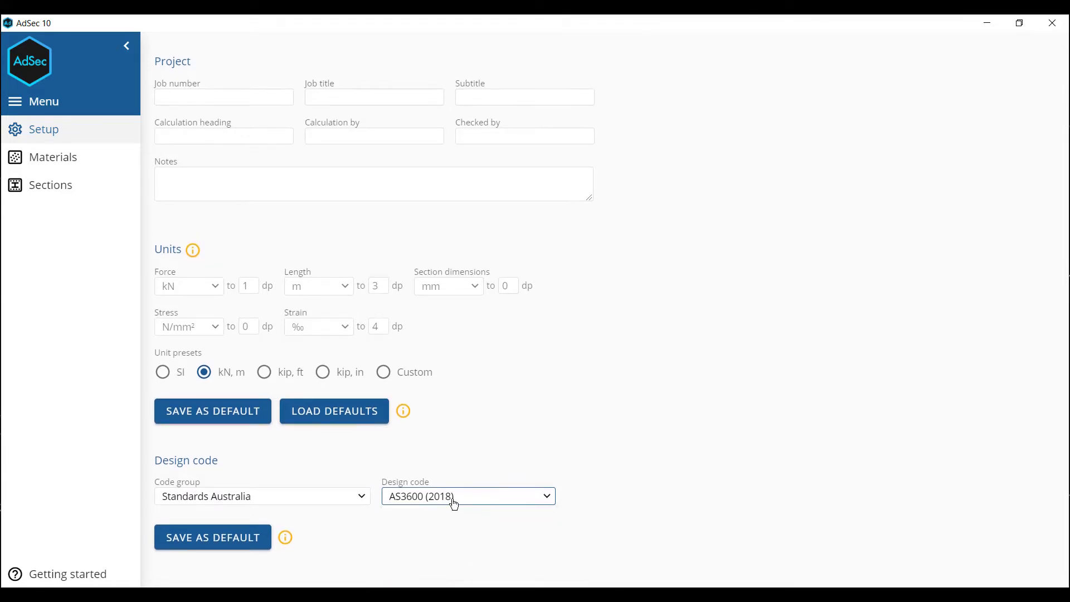
Save the code as default and view the reinforcement steel grades in Materials.
{"action": "left_click", "coordinate": [229, 547]}
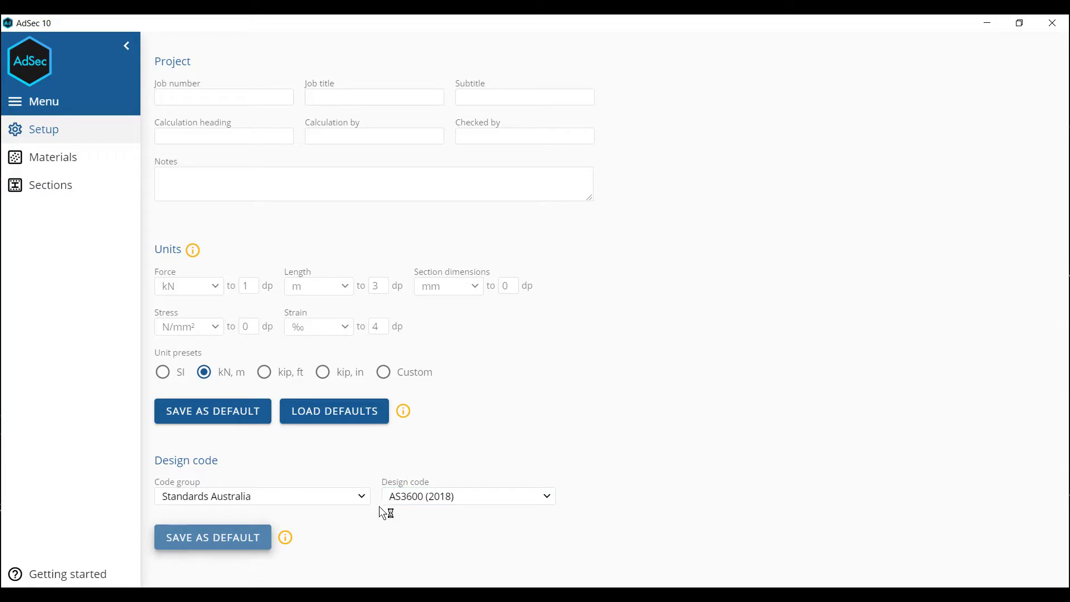
{"action": "left_click", "coordinate": [62, 156]}
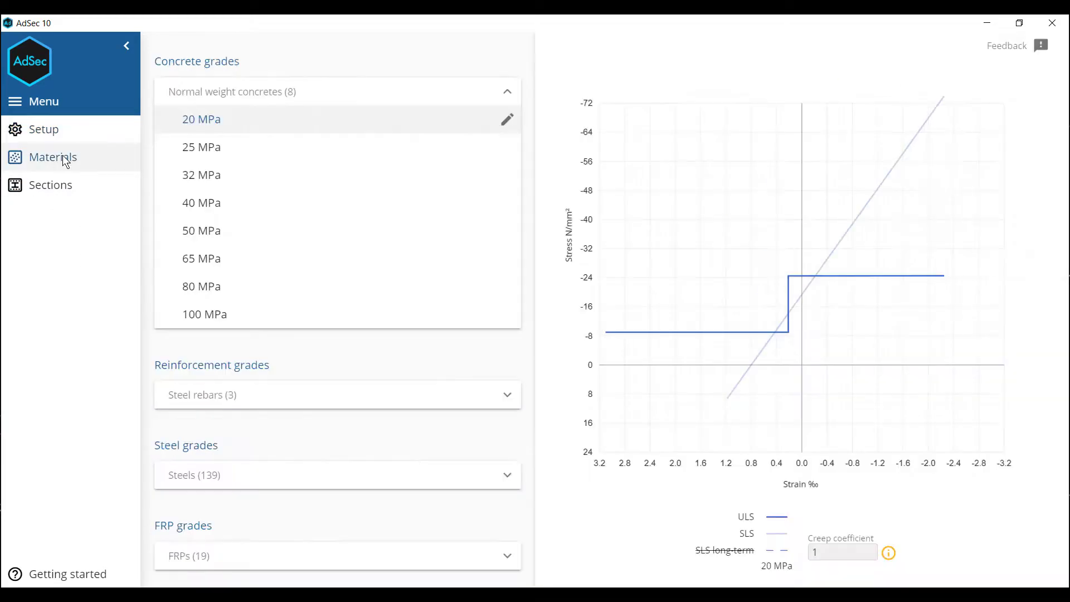
{"action": "left_click", "coordinate": [241, 395]}
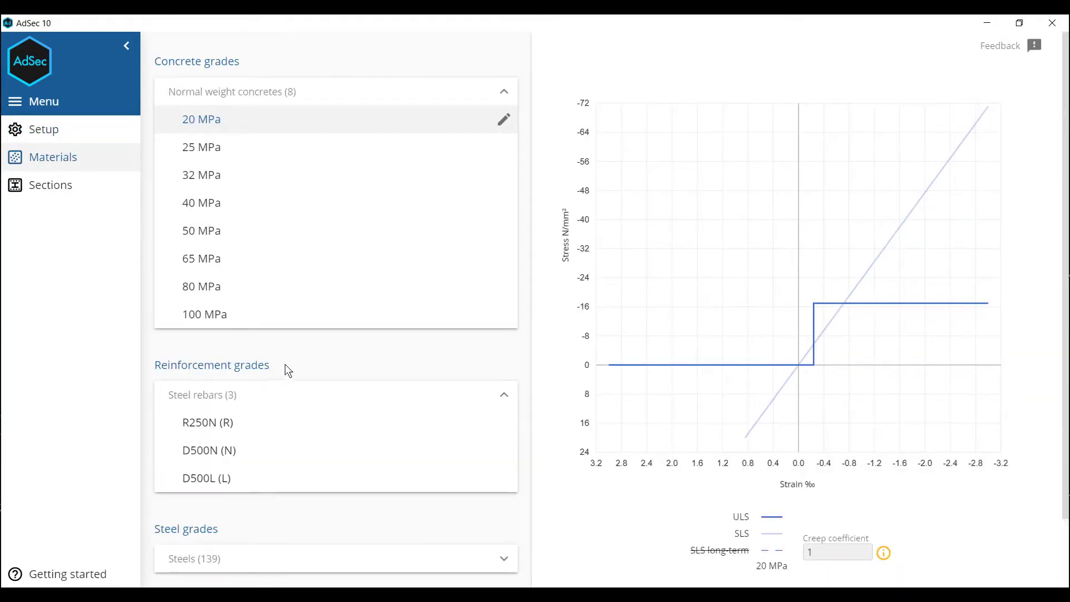
Create a new Circular RC column section and open Section 1 for editing.
{"action": "left_click", "coordinate": [61, 191]}
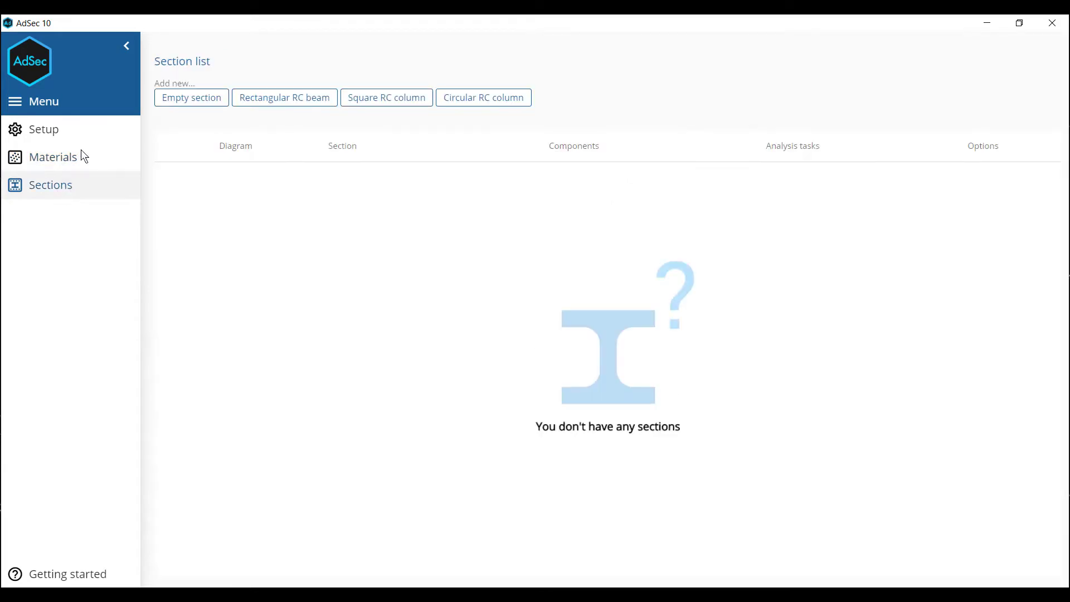
{"action": "left_click", "coordinate": [484, 104]}
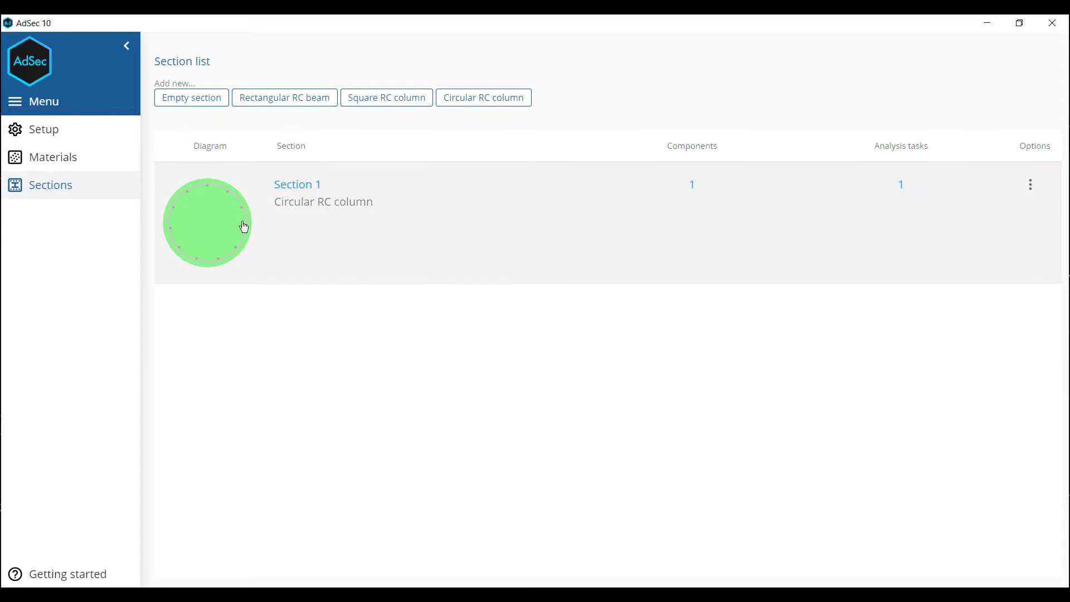
{"action": "left_click", "coordinate": [299, 200]}
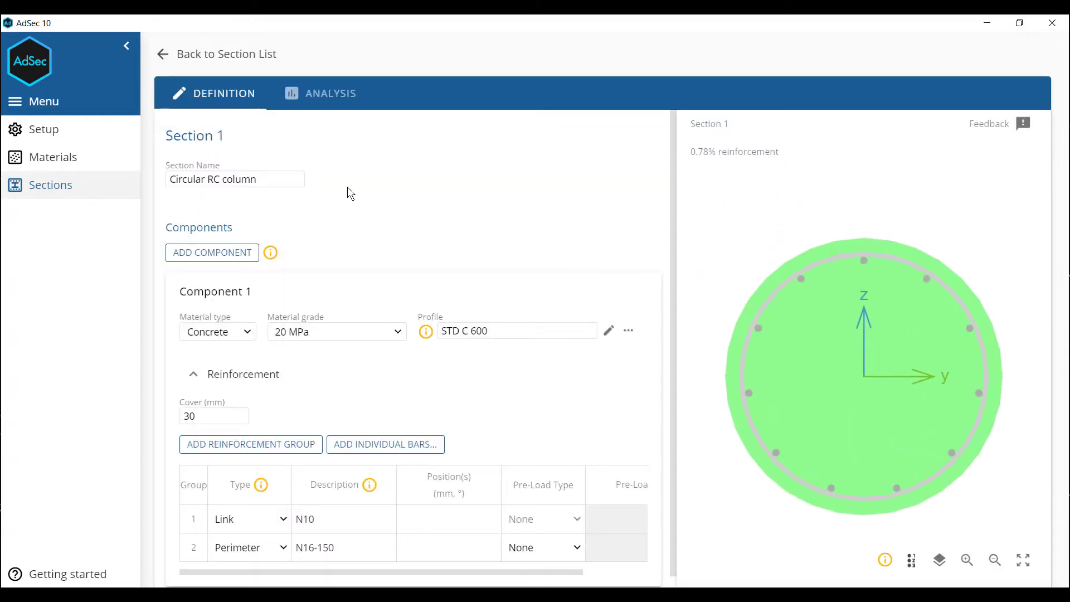
Set the concrete grade to 40 MPa and change the profile from STD C 600 to STD C 500.
{"action": "left_click", "coordinate": [399, 332]}
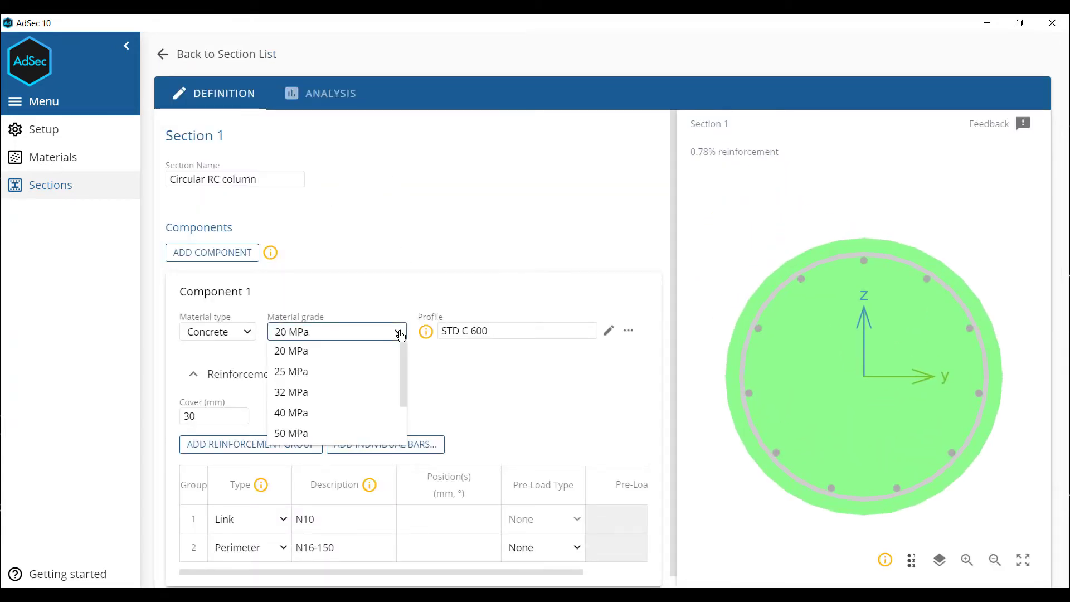
{"action": "left_click", "coordinate": [318, 413]}
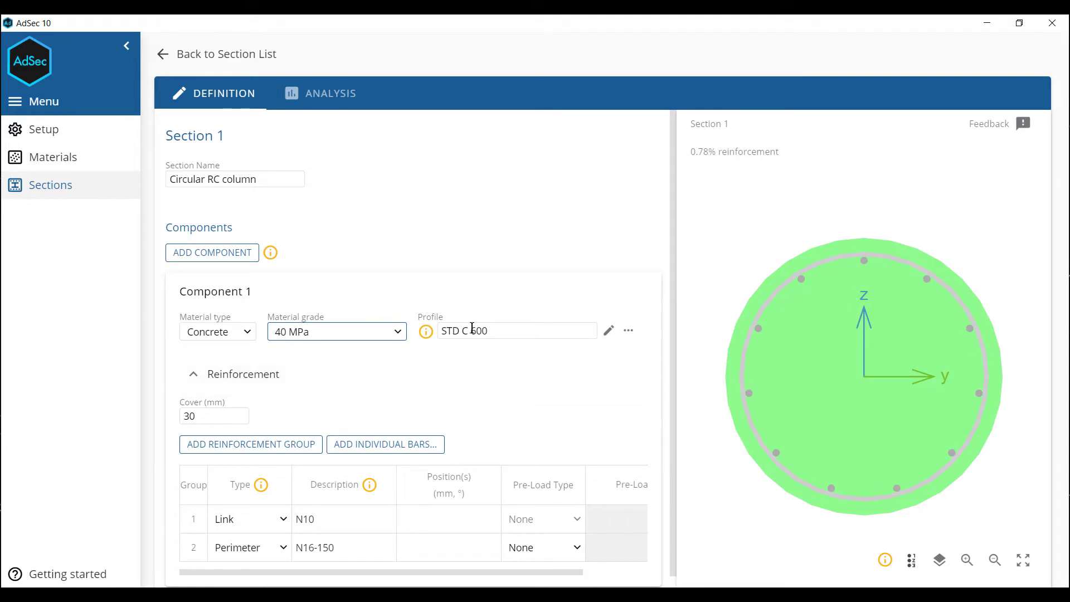
{"action": "left_click_drag", "start_coordinate": [472, 328], "coordinate": [475, 328]}
{"action": "type", "text": "5"}
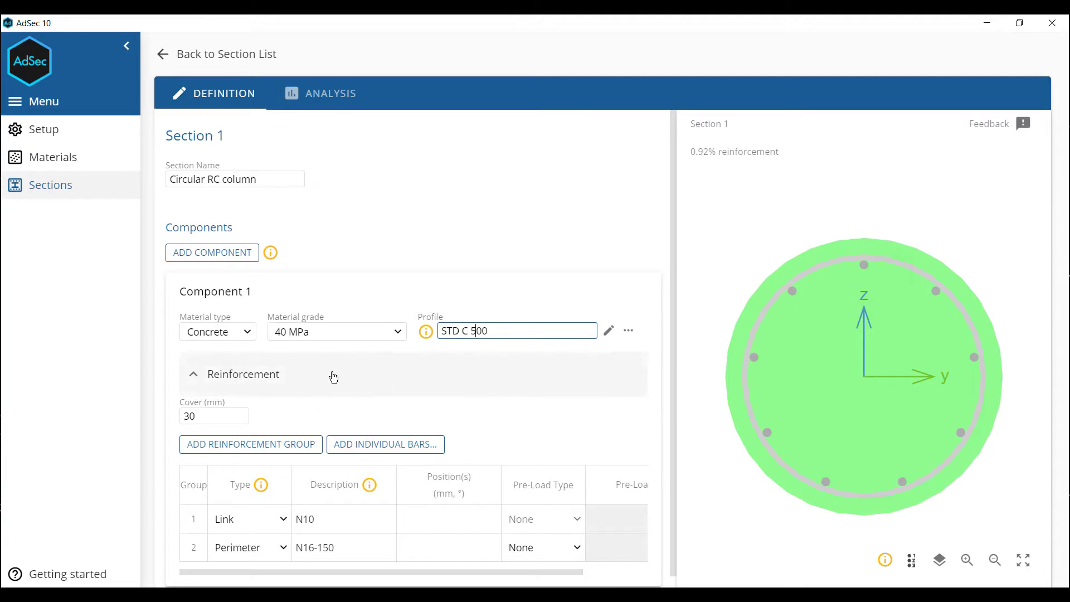
{"action": "scroll", "coordinate": [232, 399], "scroll_direction": "down", "scroll_amount": 1}
{"action": "left_click", "coordinate": [204, 439]}
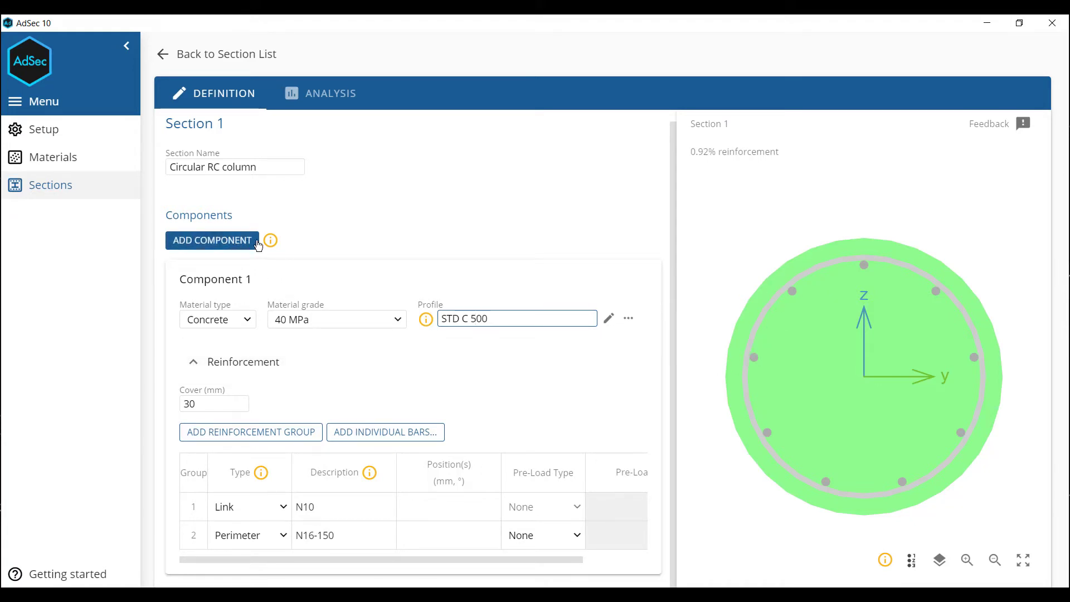
Add Component 2 with material type Steel and grade S355.
{"action": "mouse_move", "coordinate": [273, 248]}
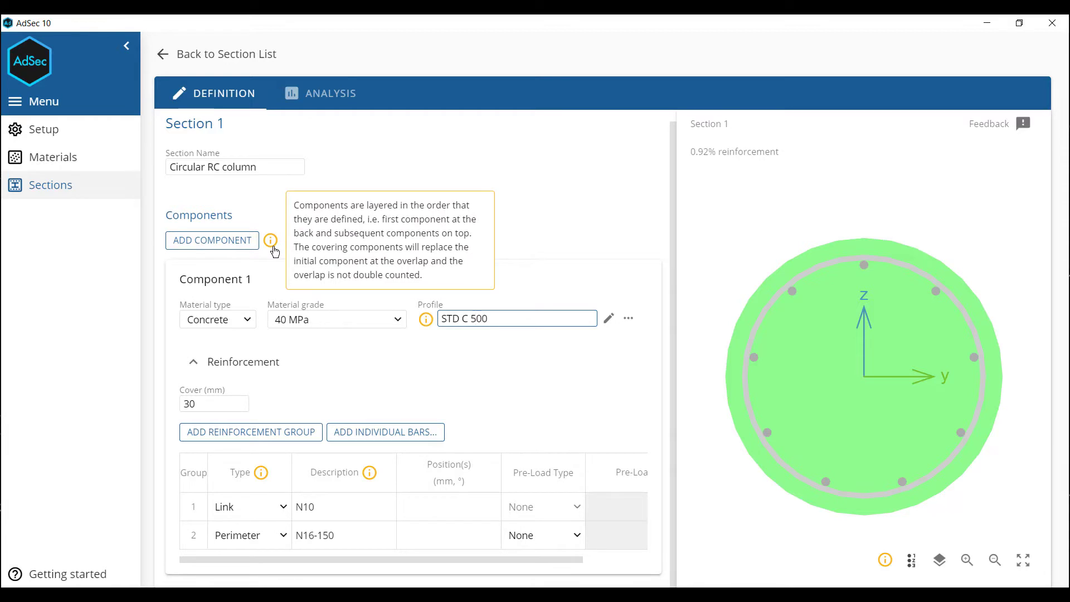
{"action": "left_click", "coordinate": [237, 246]}
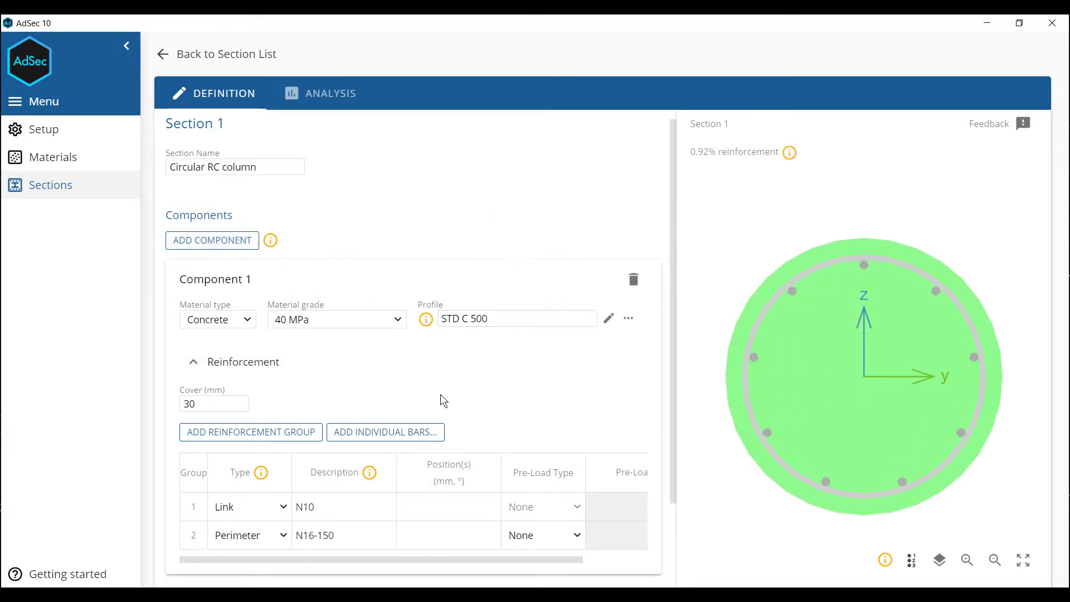
{"action": "scroll", "coordinate": [446, 399], "scroll_direction": "down", "scroll_amount": 2}
{"action": "left_click", "coordinate": [244, 545]}
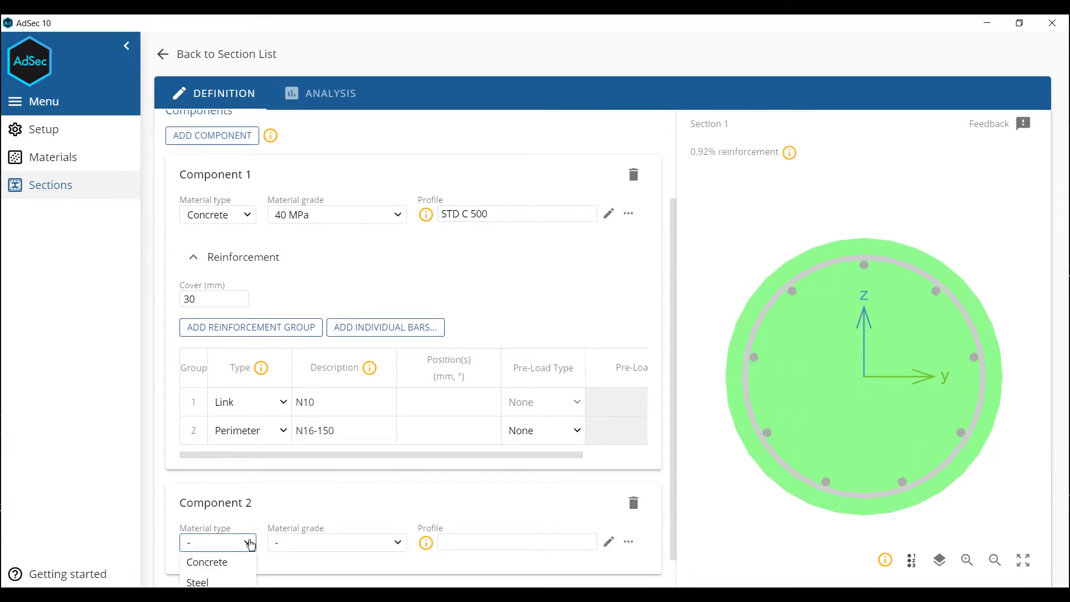
{"action": "scroll", "coordinate": [232, 574], "scroll_direction": "down", "scroll_amount": 1}
{"action": "left_click", "coordinate": [223, 546]}
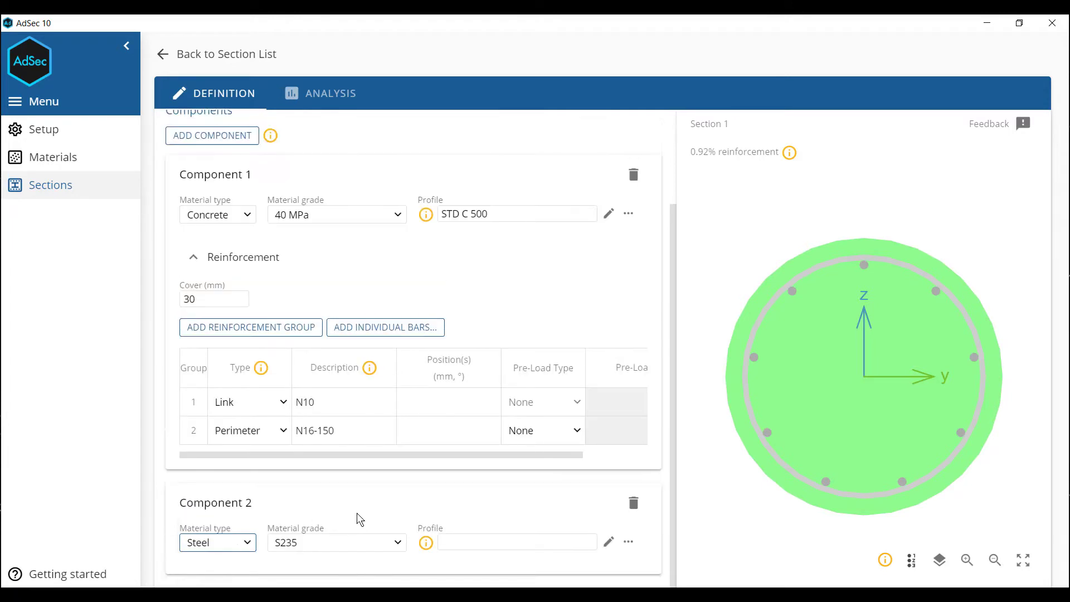
{"action": "left_click", "coordinate": [402, 544]}
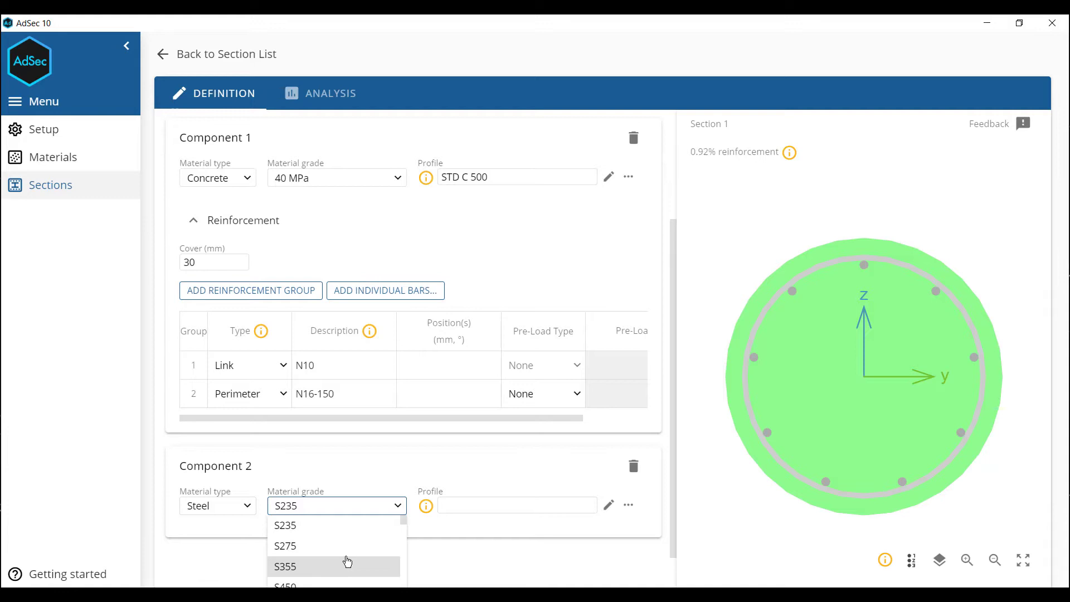
{"action": "left_click", "coordinate": [348, 562]}
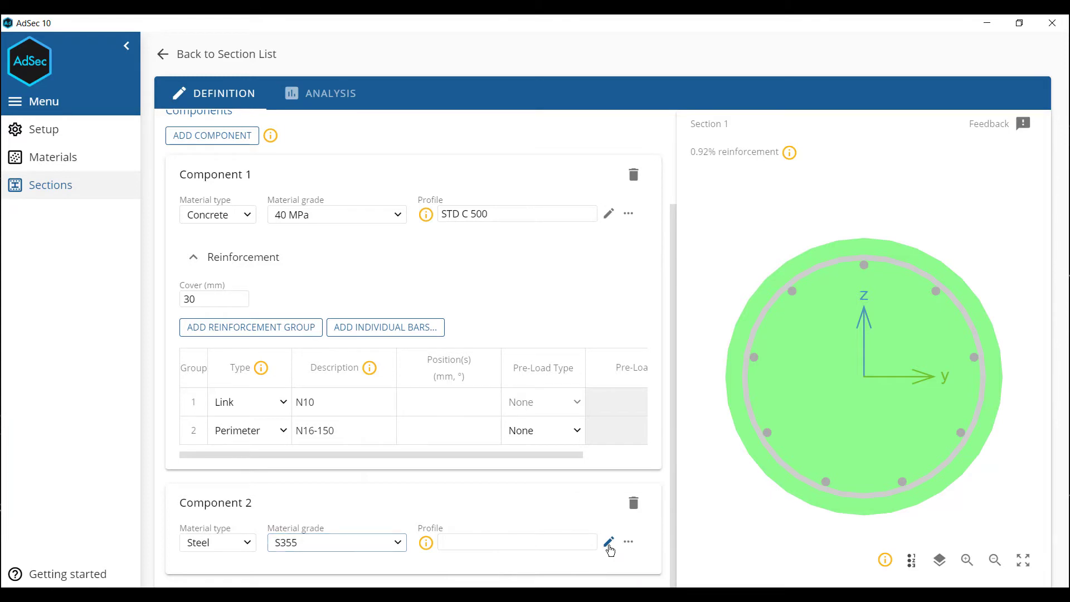
Give Component 2 a standard circular profile shape.
{"action": "left_click", "coordinate": [609, 542]}
{"action": "left_click", "coordinate": [637, 159]}
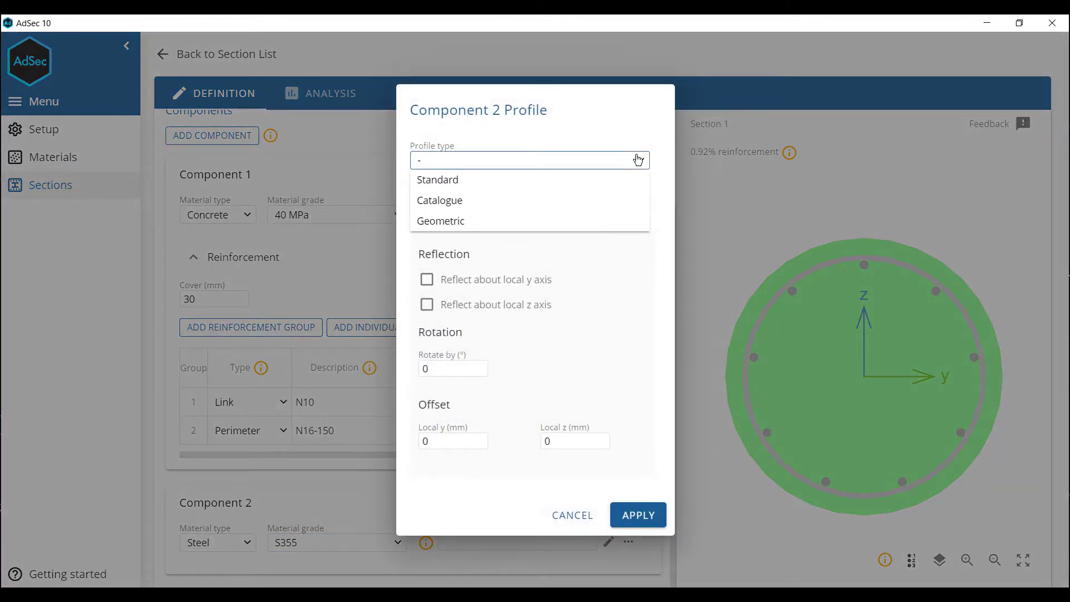
{"action": "left_click", "coordinate": [471, 181]}
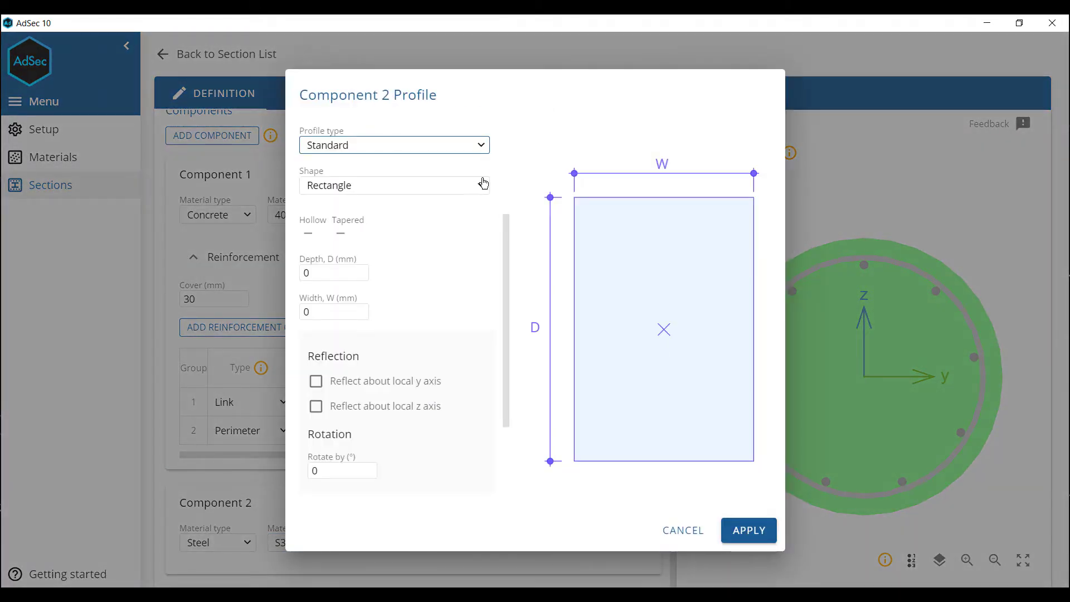
{"action": "left_click", "coordinate": [480, 185]}
{"action": "left_click", "coordinate": [359, 227]}
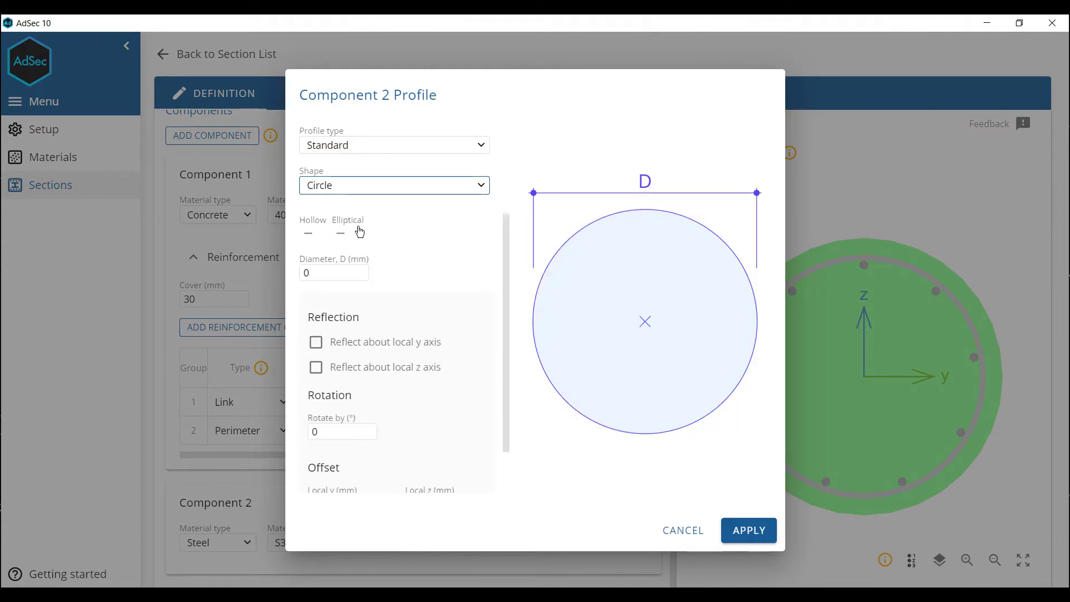
Make the circle hollow with diameter 520 and wall thickness 10, and apply it.
{"action": "left_click", "coordinate": [308, 233]}
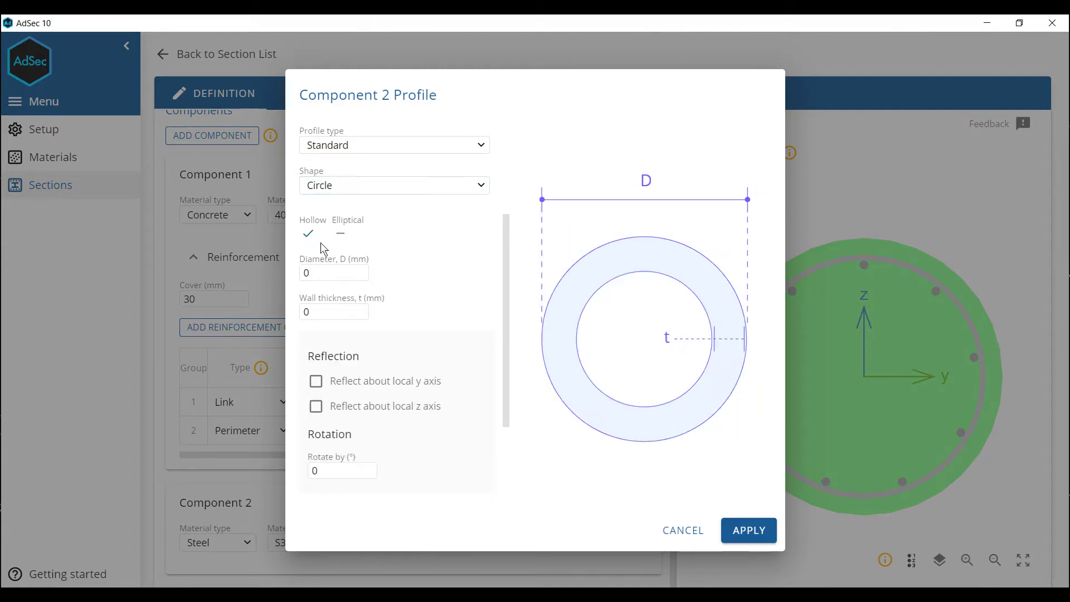
{"action": "left_click", "coordinate": [325, 271]}
{"action": "type", "text": "520"}
{"action": "key", "text": "Tab"}
{"action": "type", "text": "10"}
{"action": "left_click", "coordinate": [419, 312]}
{"action": "left_click", "coordinate": [753, 530]}
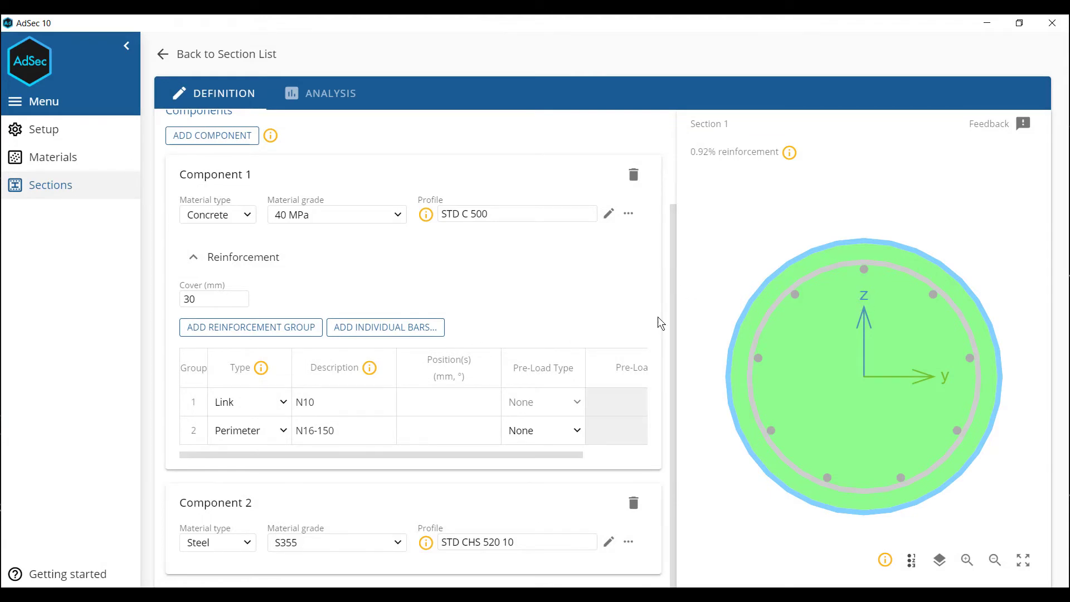
Run the analysis to show the Task 1 load case table.
{"action": "scroll", "coordinate": [501, 301], "scroll_direction": "up", "scroll_amount": 3}
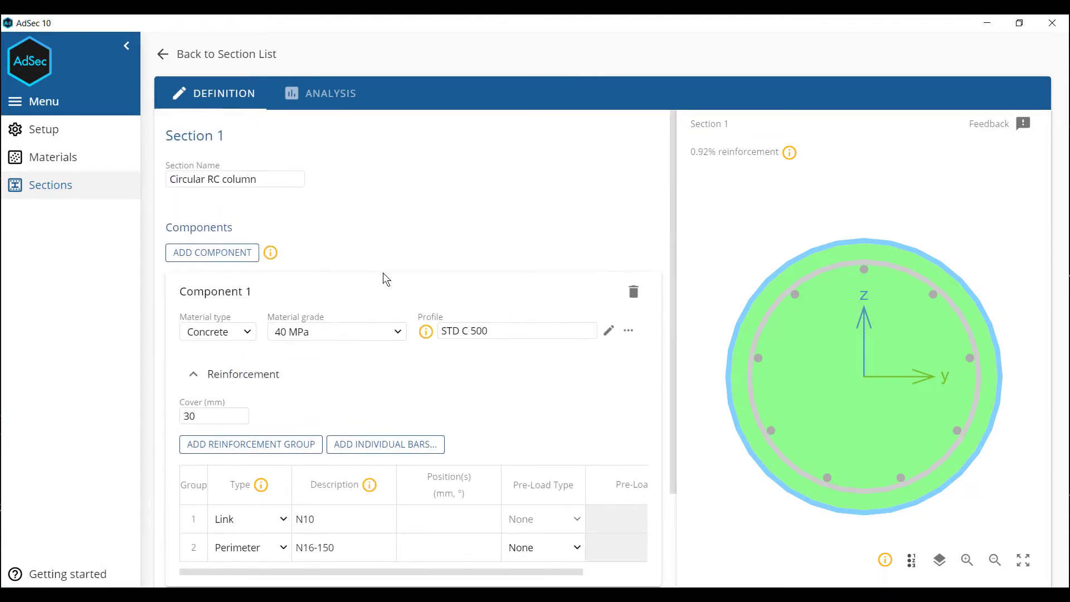
{"action": "left_click", "coordinate": [329, 100]}
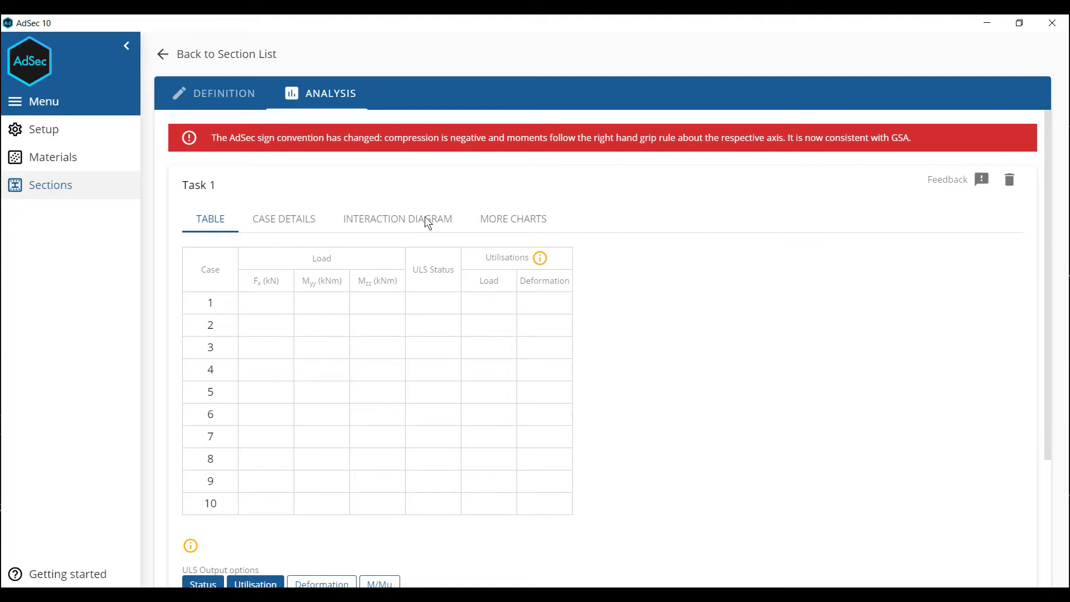
Open the Task 1 interaction diagram and reset the 3D capacity surface view.
{"action": "left_click", "coordinate": [443, 215]}
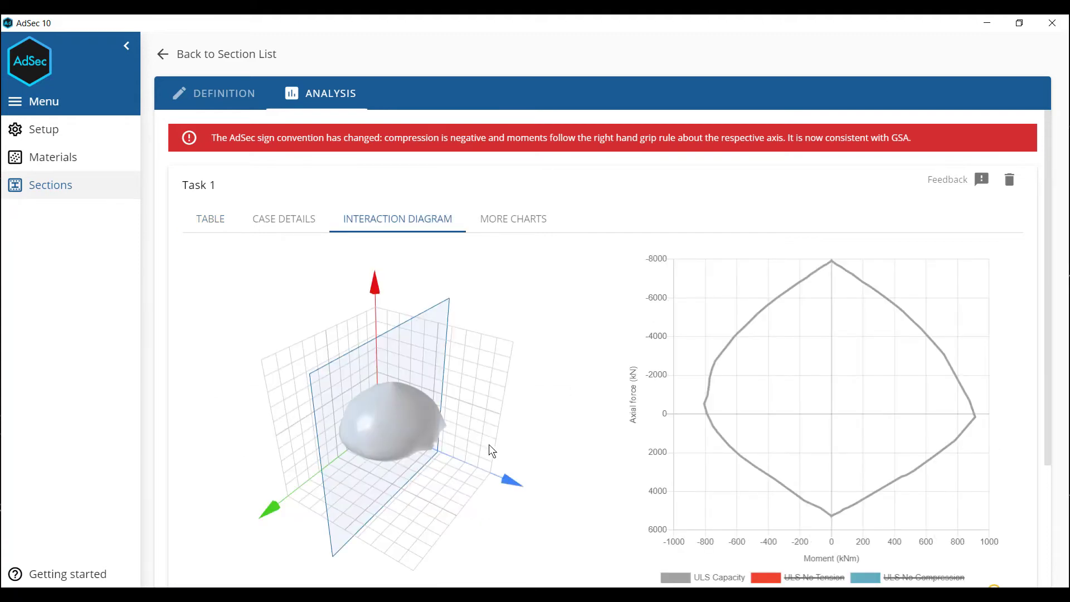
{"action": "scroll", "coordinate": [587, 351], "scroll_direction": "down", "scroll_amount": 3}
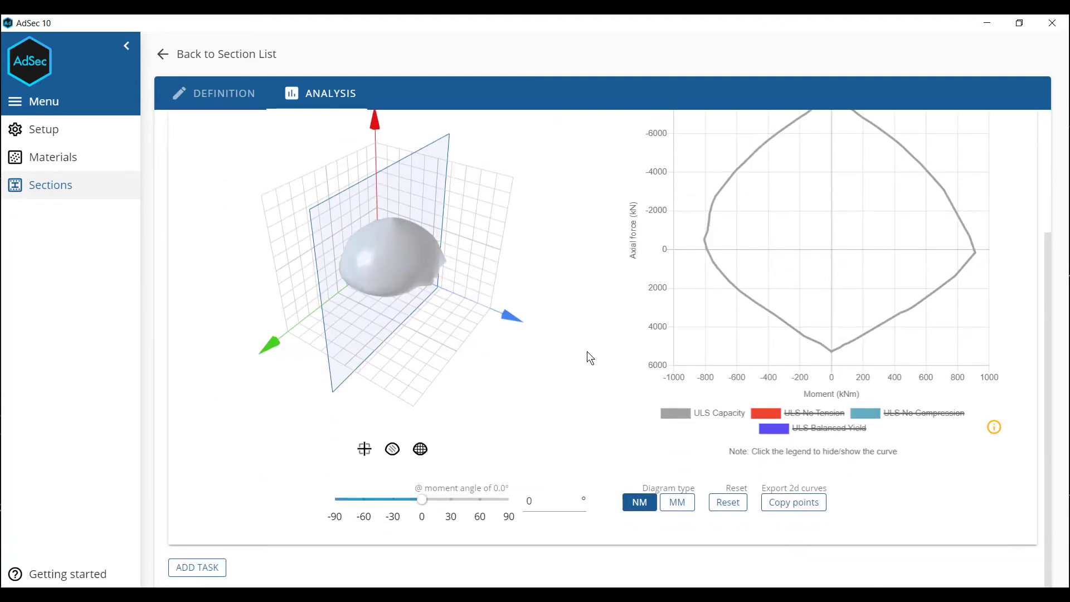
{"action": "left_click", "coordinate": [365, 450]}
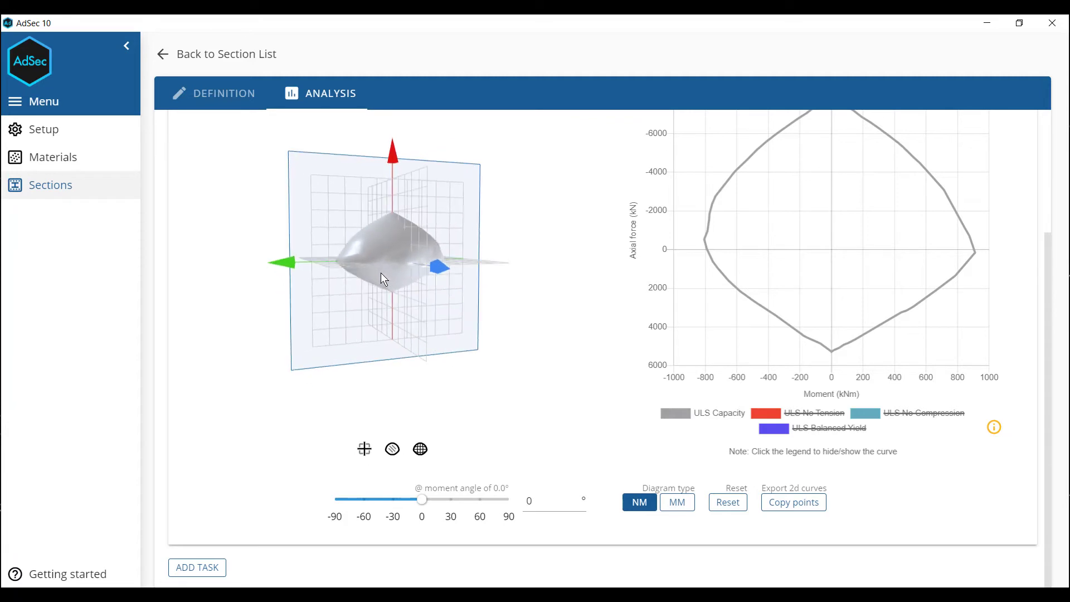
{"action": "left_click_drag", "start_coordinate": [381, 288], "coordinate": [486, 292]}
{"action": "scroll", "coordinate": [684, 285], "scroll_direction": "up", "scroll_amount": 2}
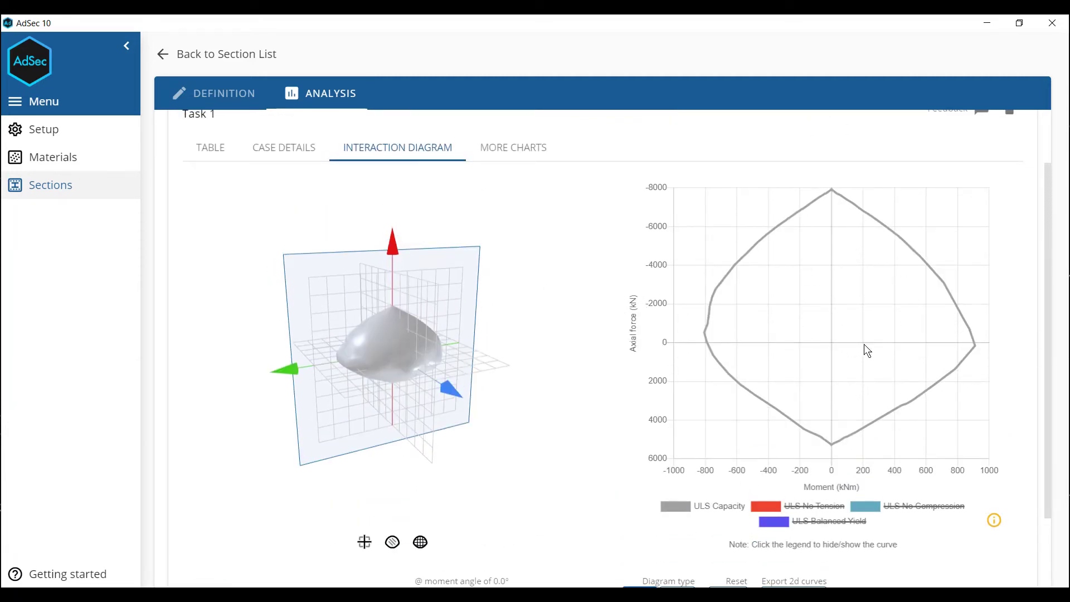
{"action": "left_click_drag", "start_coordinate": [423, 360], "coordinate": [592, 334]}
{"action": "scroll", "coordinate": [418, 345], "scroll_direction": "up", "scroll_amount": 3}
{"action": "scroll", "coordinate": [594, 337], "scroll_direction": "down", "scroll_amount": 2}
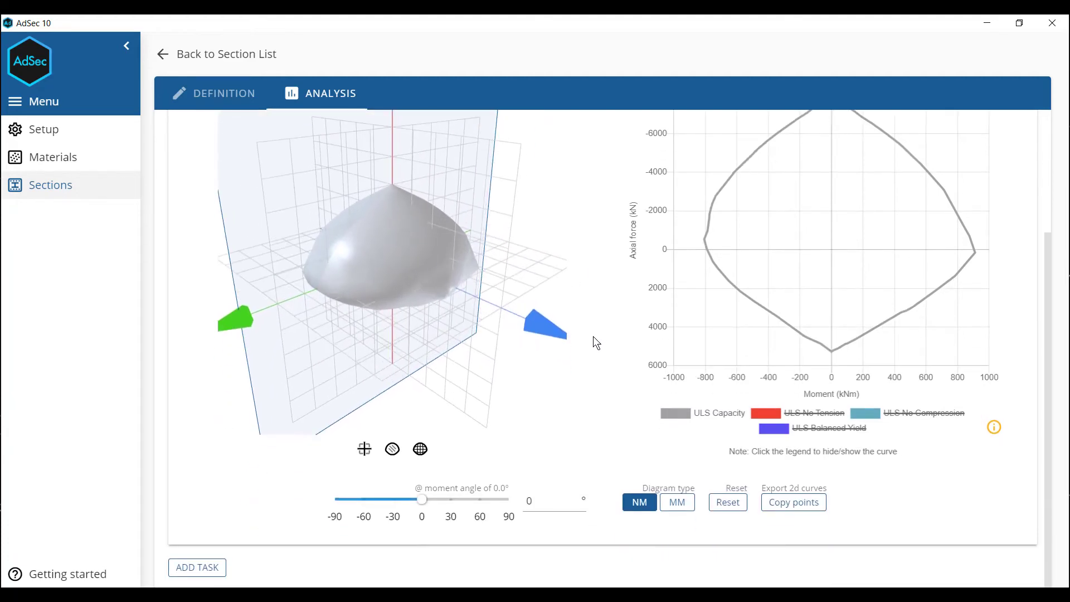
Make the 3D capacity surface semi-transparent and orbit to a new viewpoint.
{"action": "left_click", "coordinate": [393, 449]}
{"action": "mouse_move", "coordinate": [407, 292]}
{"action": "left_mouse_down"}
{"action": "mouse_move", "coordinate": [390, 283]}
{"action": "mouse_move", "coordinate": [402, 290]}
{"action": "left_mouse_up"}
{"action": "scroll", "coordinate": [661, 329], "scroll_direction": "up", "scroll_amount": 2}
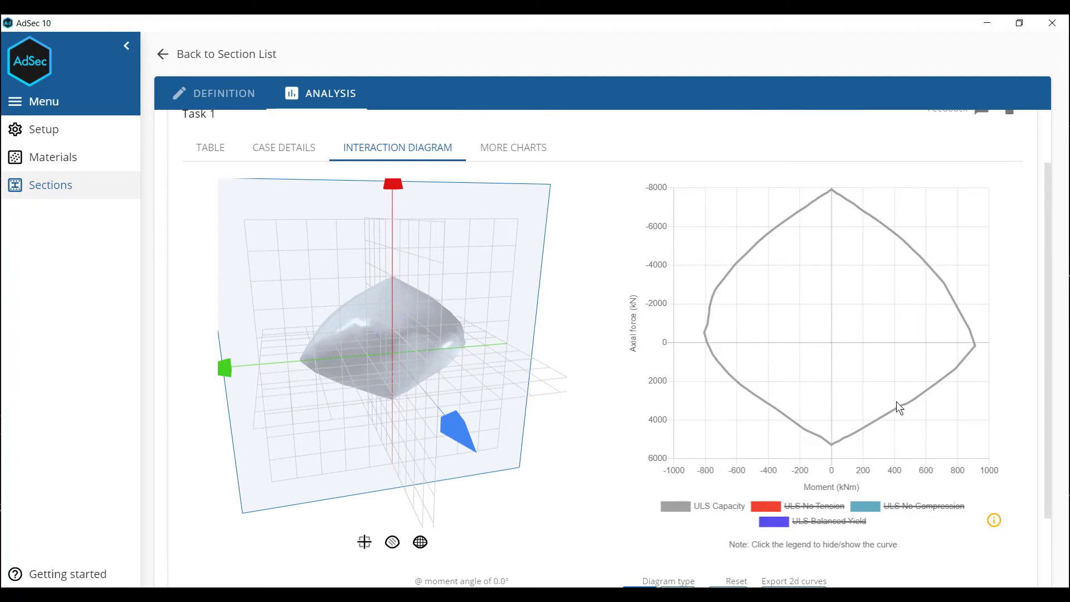
{"action": "scroll", "coordinate": [631, 383], "scroll_direction": "down", "scroll_amount": 2}
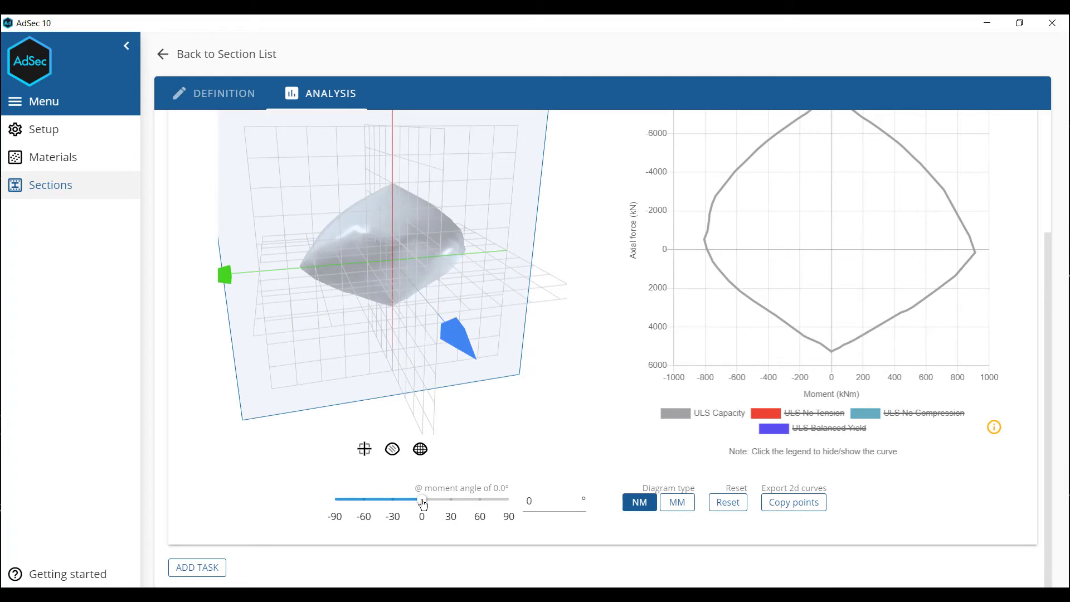
Set the NM cut moment angle to 83° and display the capacity surface as a wireframe.
{"action": "left_click_drag", "start_coordinate": [423, 505], "coordinate": [503, 508]}
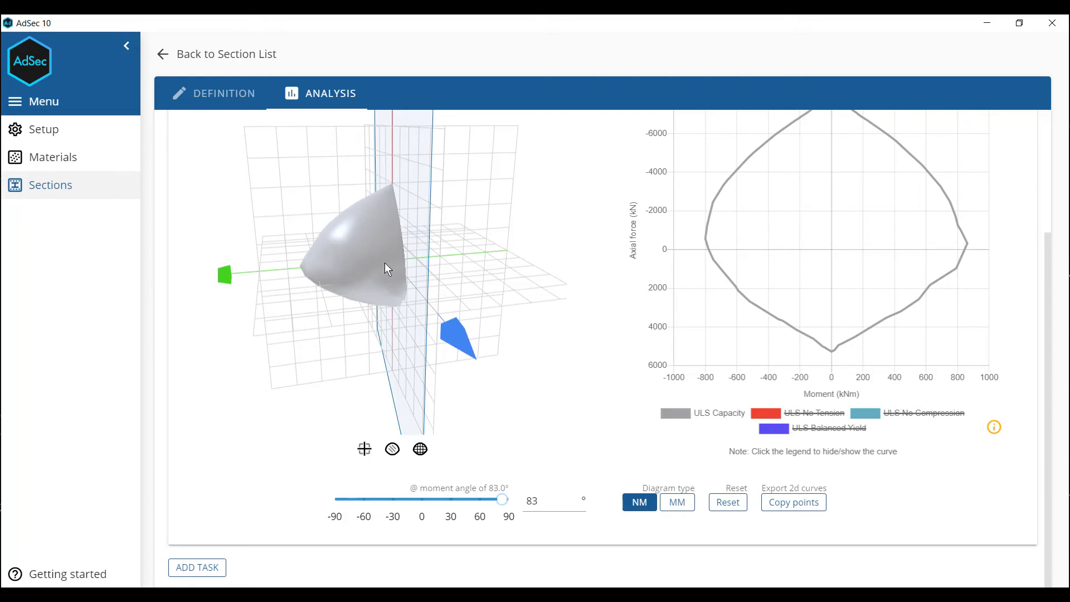
{"action": "left_click", "coordinate": [421, 449]}
{"action": "left_click_drag", "start_coordinate": [377, 290], "coordinate": [393, 386]}
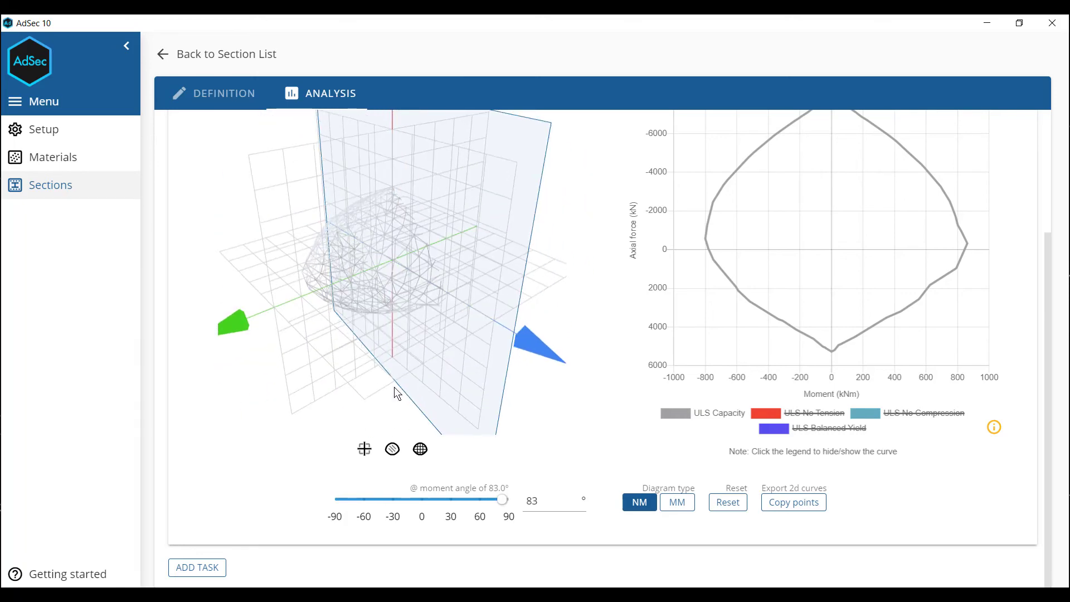
{"action": "left_click", "coordinate": [392, 448]}
{"action": "left_click_drag", "start_coordinate": [447, 295], "coordinate": [420, 264]}
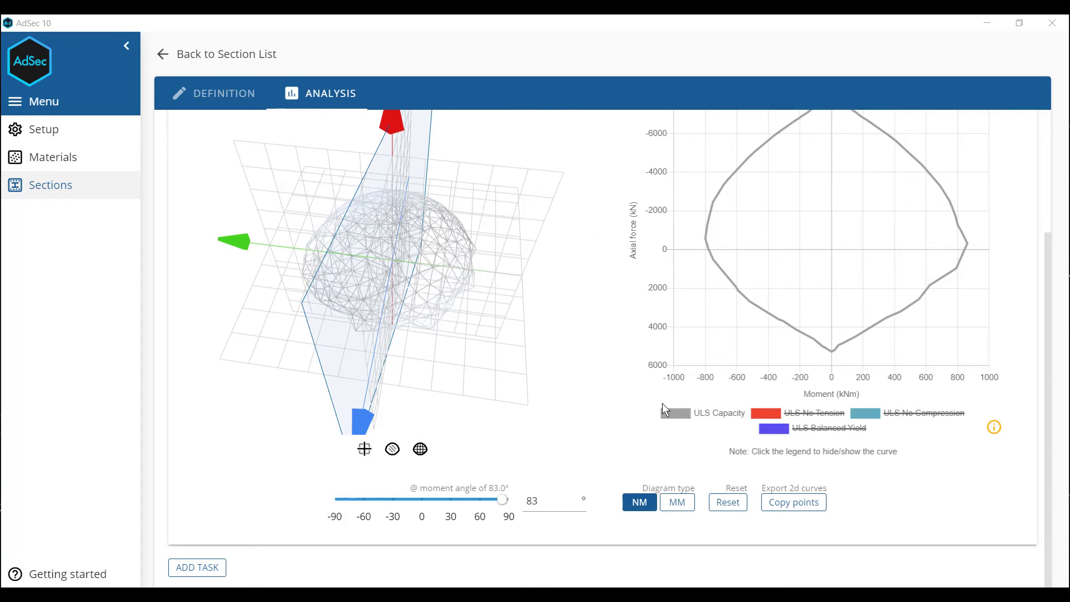
Switch to the MM interaction diagram and set the axial force cut to -3505.1 kN.
{"action": "left_click", "coordinate": [676, 503]}
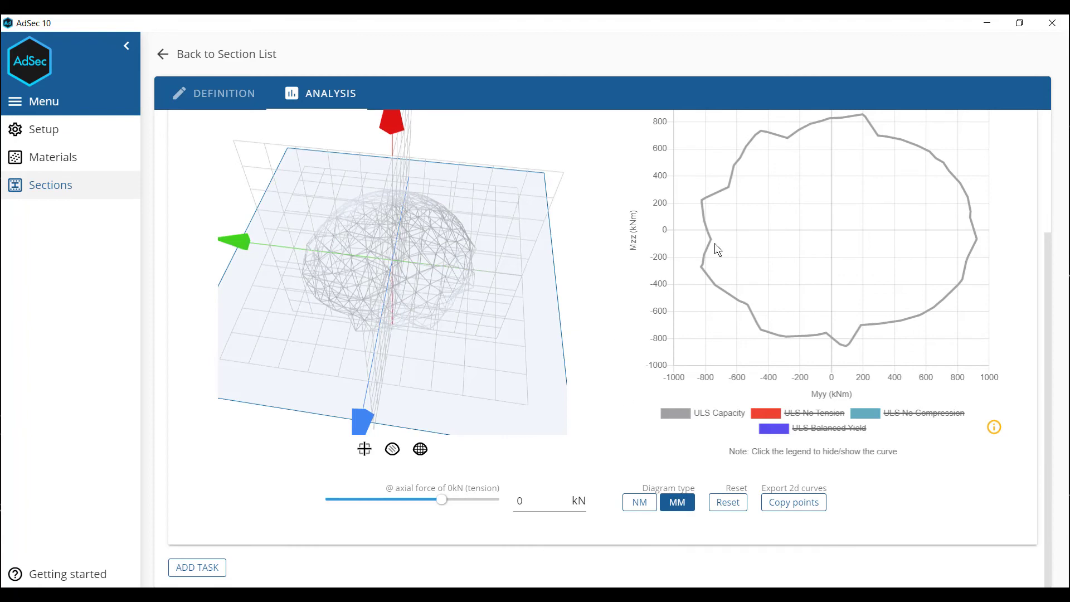
{"action": "scroll", "coordinate": [586, 283], "scroll_direction": "up", "scroll_amount": 1}
{"action": "scroll", "coordinate": [581, 321], "scroll_direction": "down", "scroll_amount": 1}
{"action": "left_click_drag", "start_coordinate": [445, 503], "coordinate": [452, 503]}
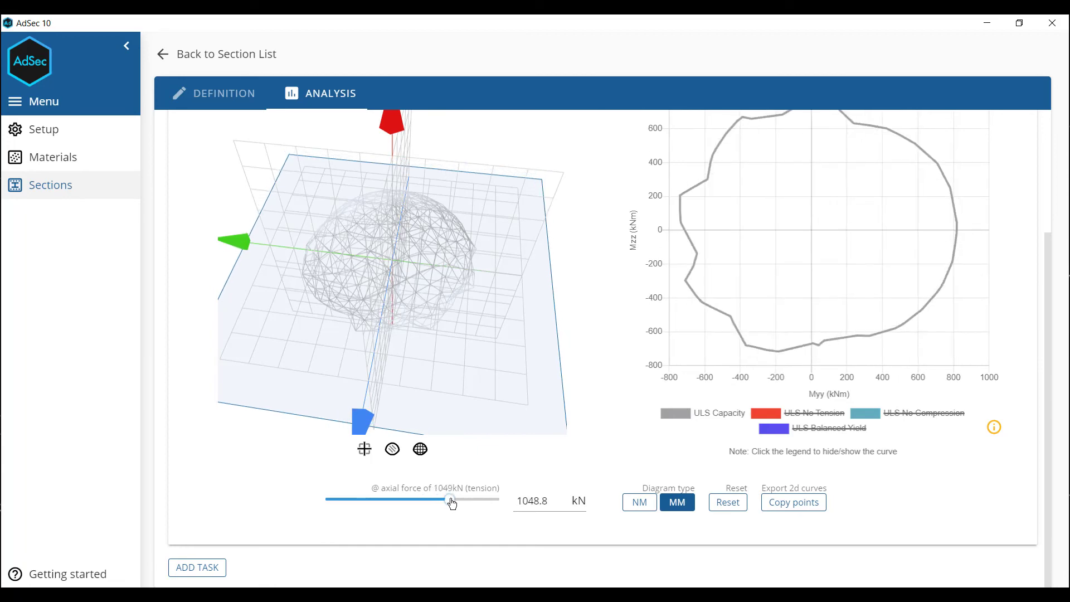
{"action": "left_click_drag", "start_coordinate": [503, 418], "coordinate": [457, 346]}
{"action": "left_click_drag", "start_coordinate": [453, 500], "coordinate": [412, 505]}
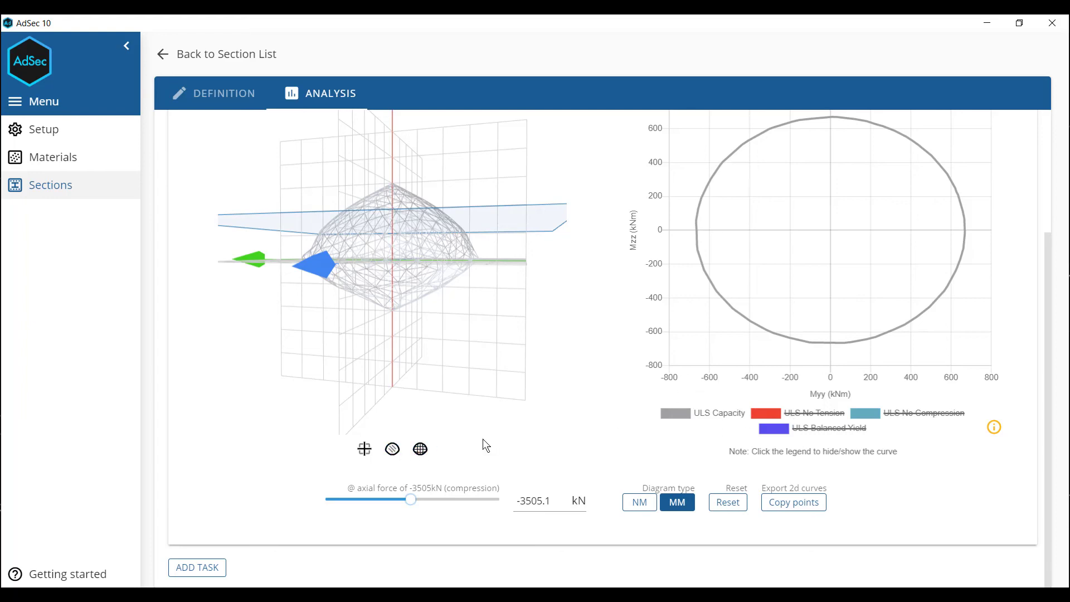
Turn on the ULS No Tension, Balanced Yield and No Compression surfaces and inspect them in 3D.
{"action": "left_click_drag", "start_coordinate": [419, 348], "coordinate": [423, 303]}
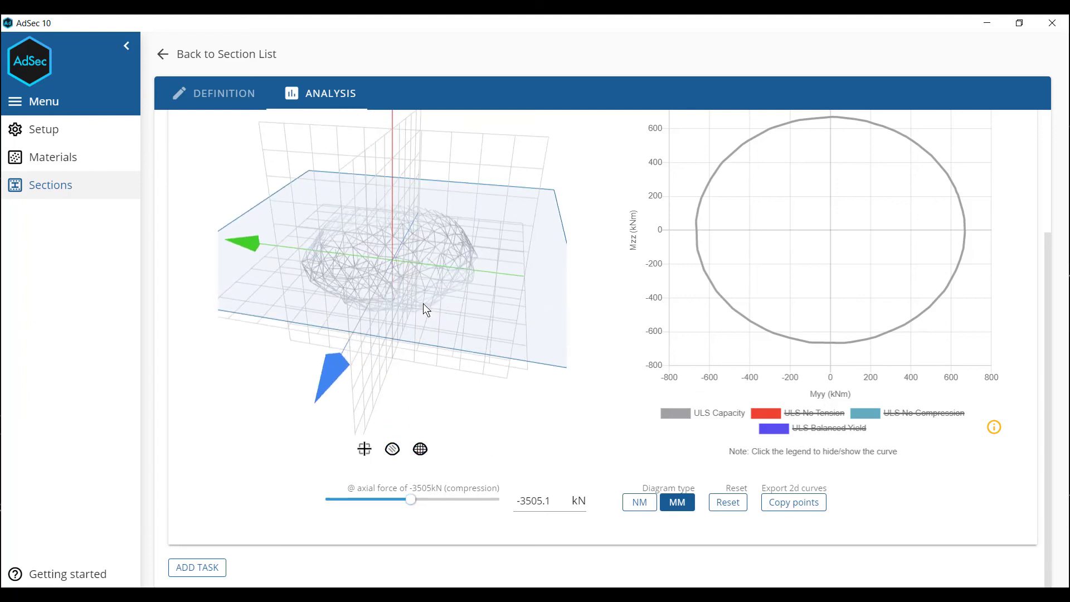
{"action": "left_click", "coordinate": [812, 418]}
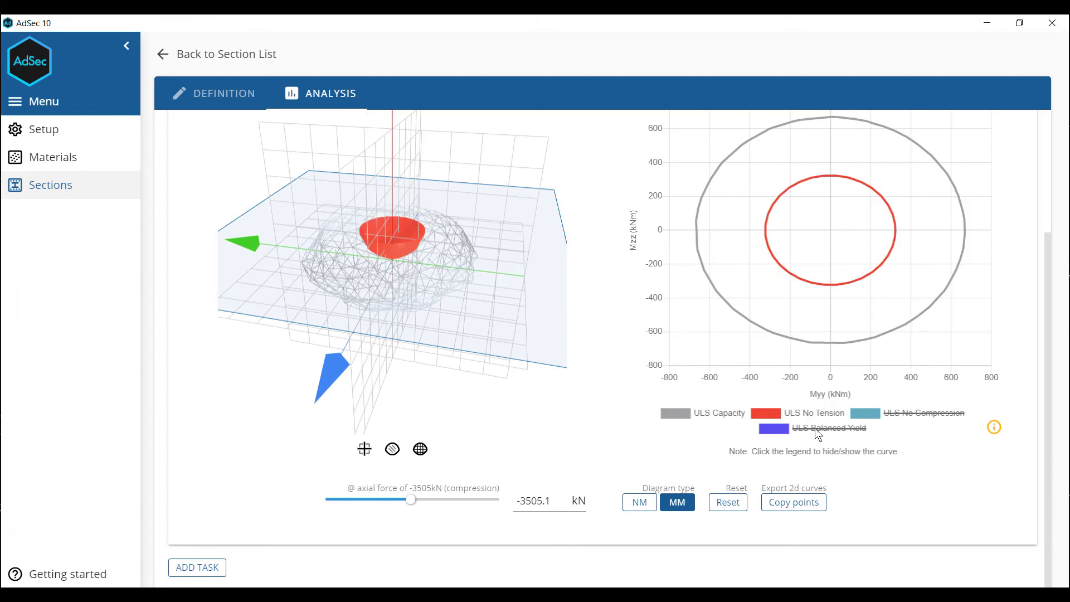
{"action": "left_click", "coordinate": [815, 427]}
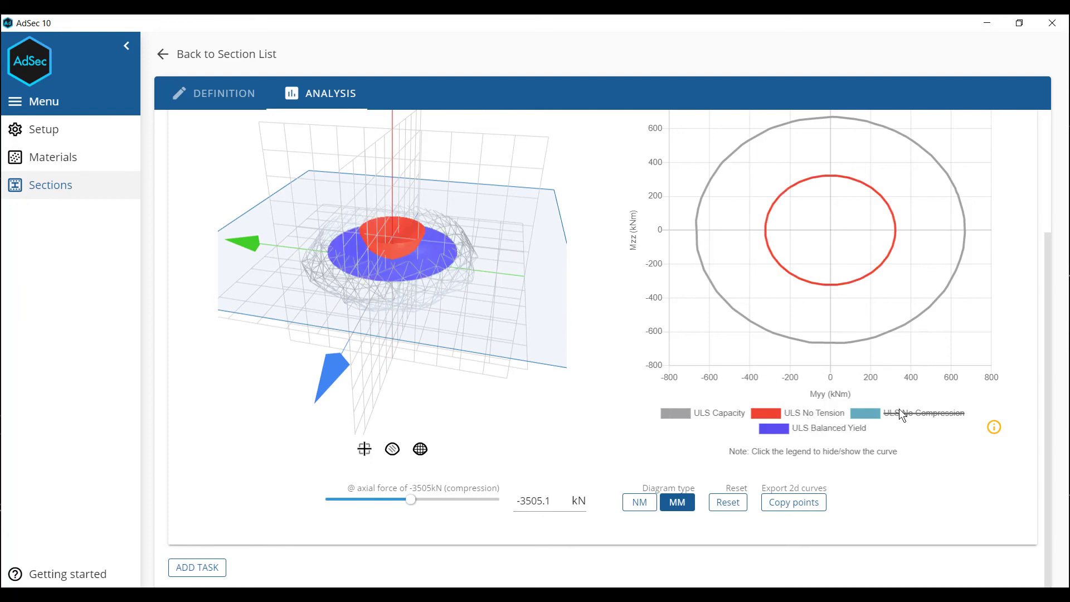
{"action": "left_click", "coordinate": [914, 413]}
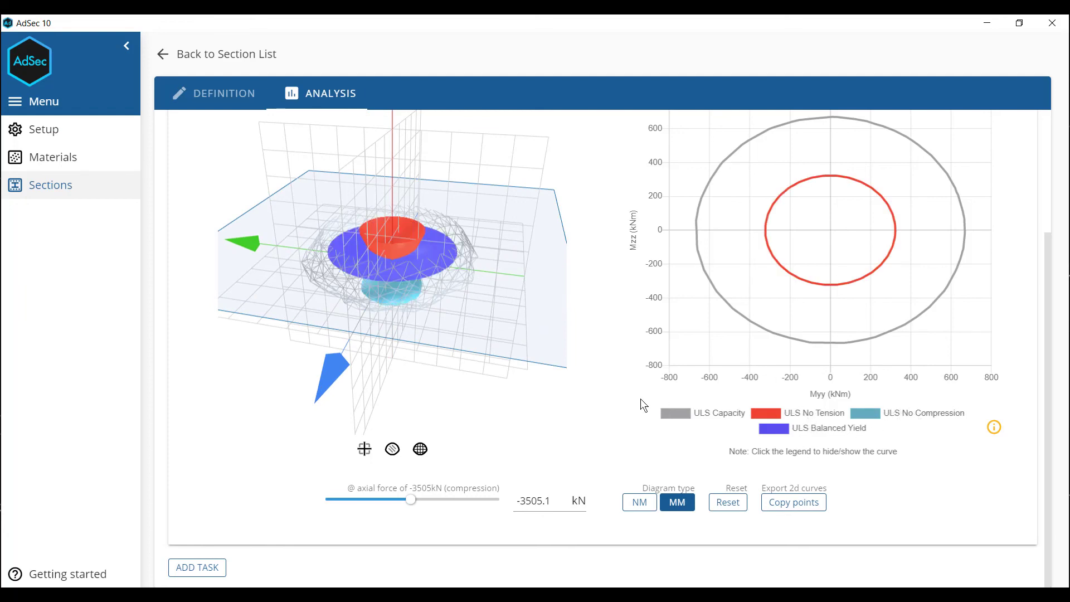
{"action": "left_click_drag", "start_coordinate": [500, 351], "coordinate": [492, 331]}
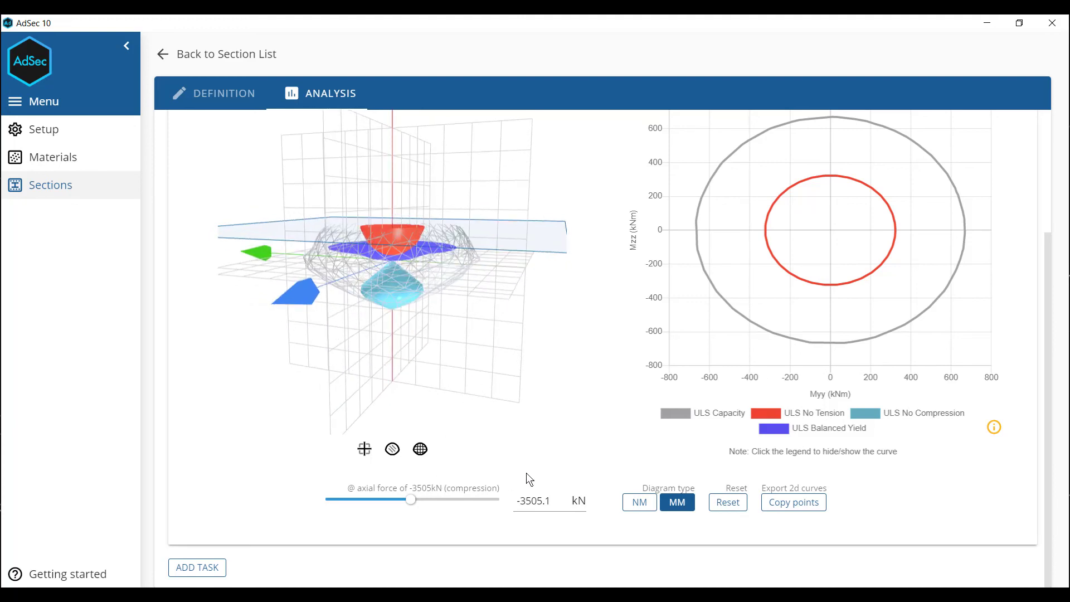
{"action": "left_click", "coordinate": [392, 449]}
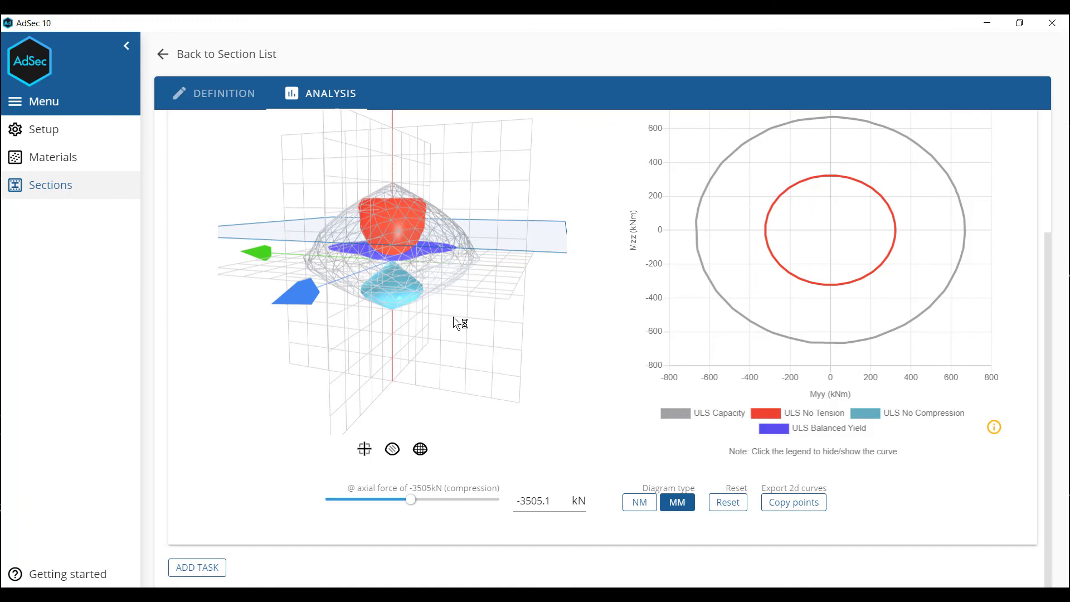
{"action": "left_click_drag", "start_coordinate": [453, 317], "coordinate": [442, 319]}
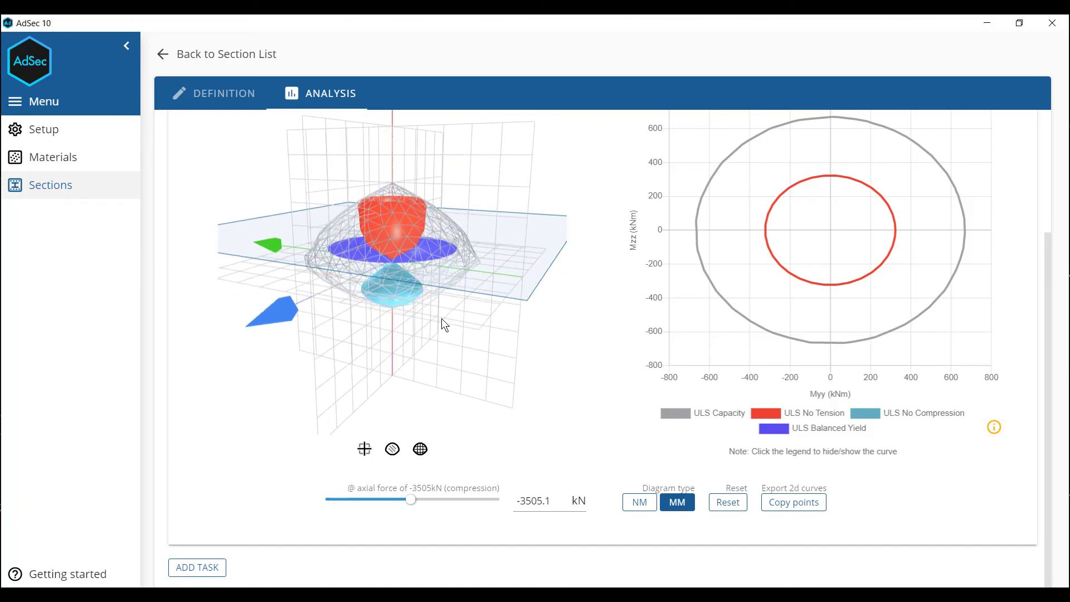